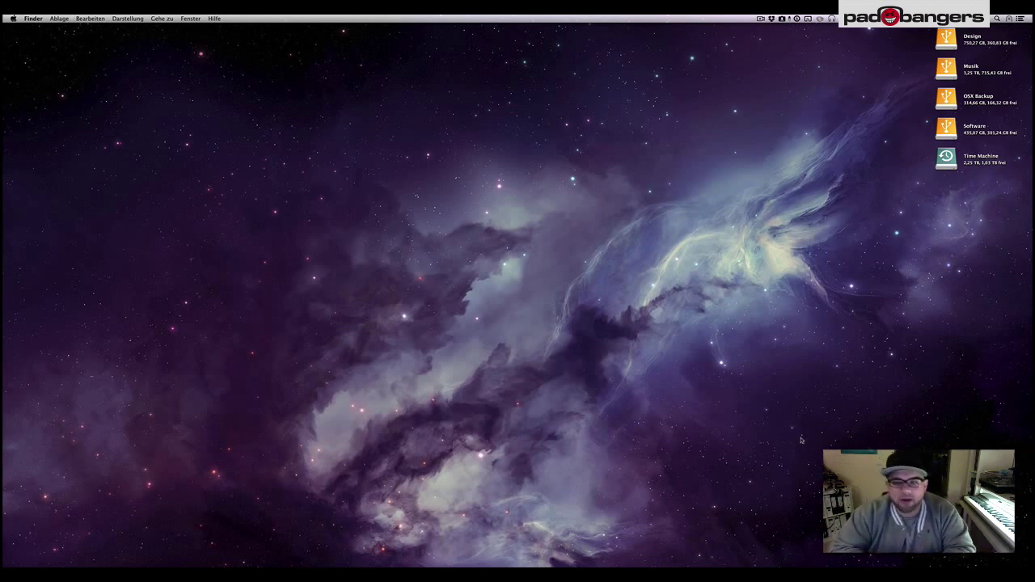
Launch the 32 Lives plug-in adapter application.
{"action": "mouse_move", "coordinate": [683, 556]}
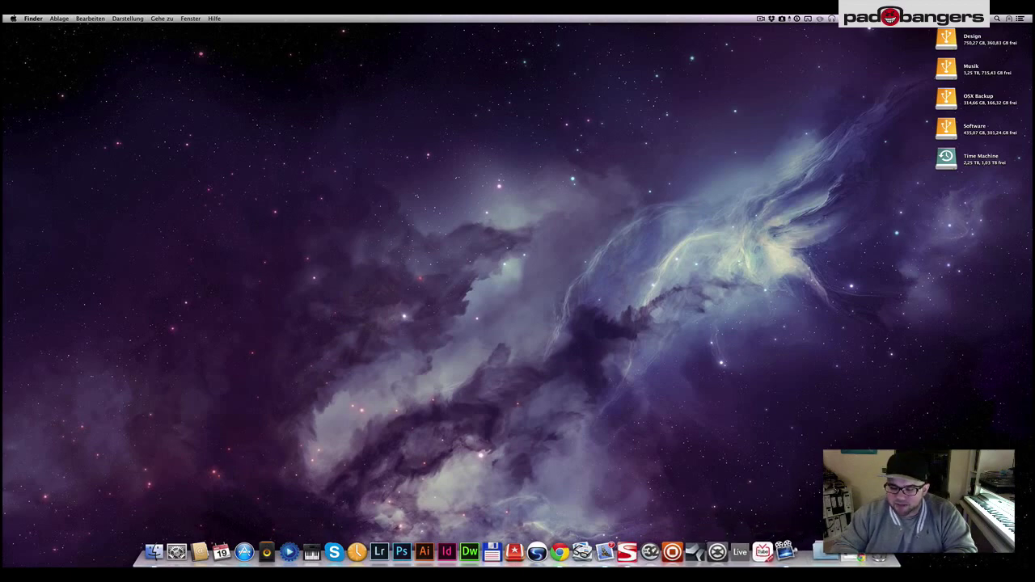
{"action": "left_click", "coordinate": [824, 552]}
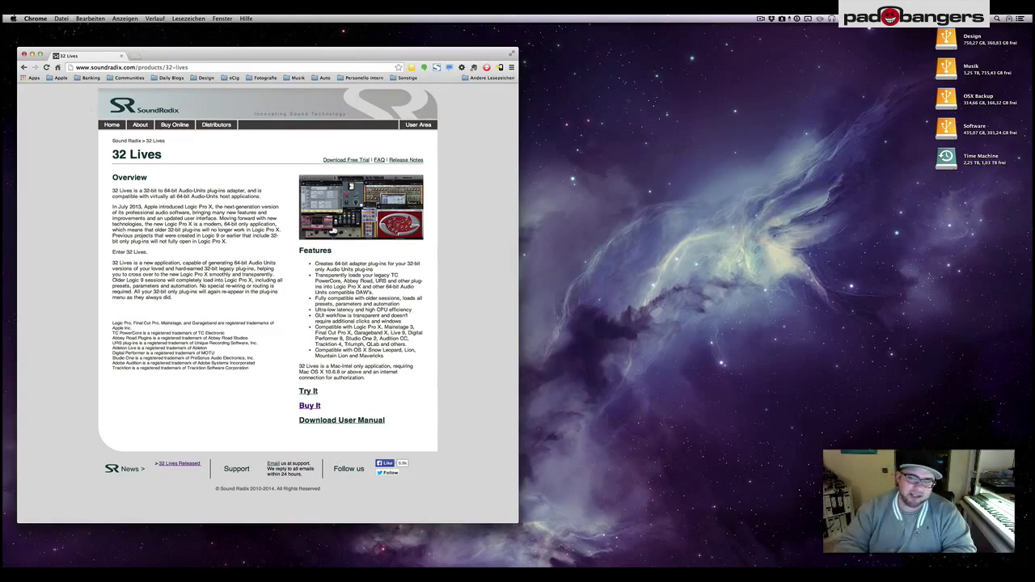
{"action": "left_click", "coordinate": [655, 386]}
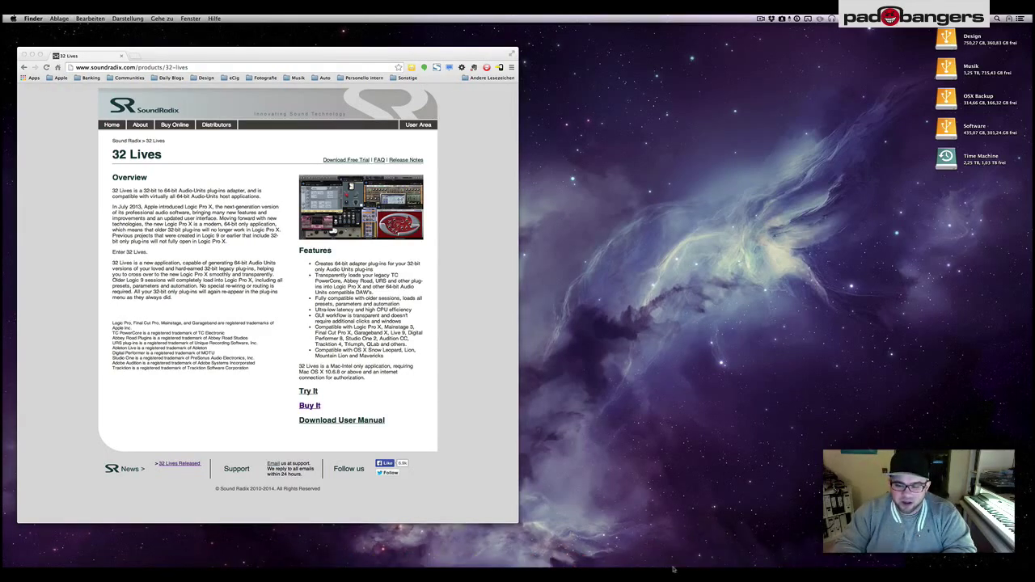
{"action": "left_click", "coordinate": [671, 550]}
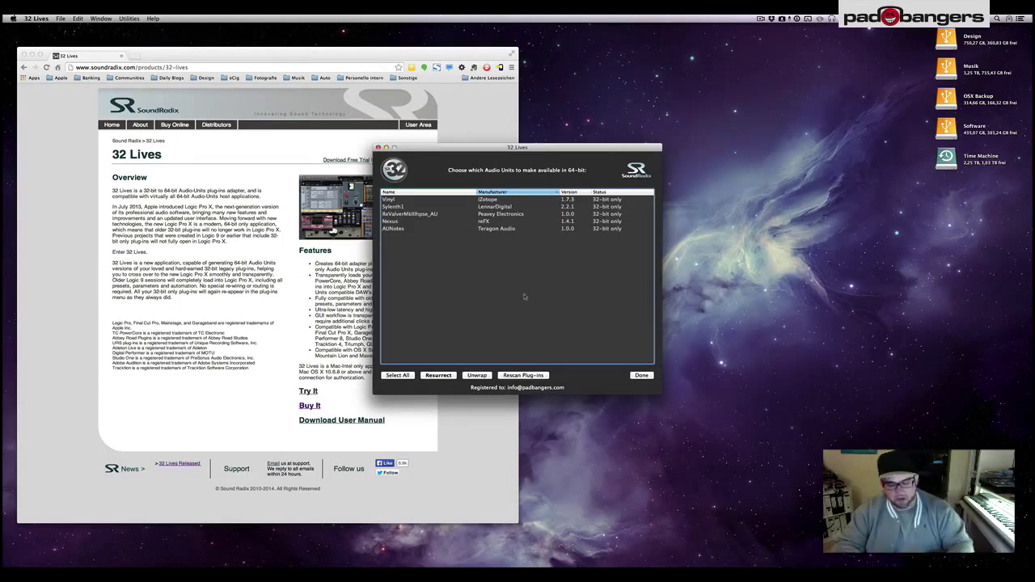
Resurrect the Sylenth1, Nexus and AUNotes Audio Units for 64-bit use, authorising the change with the account password.
{"action": "left_click", "coordinate": [406, 207]}
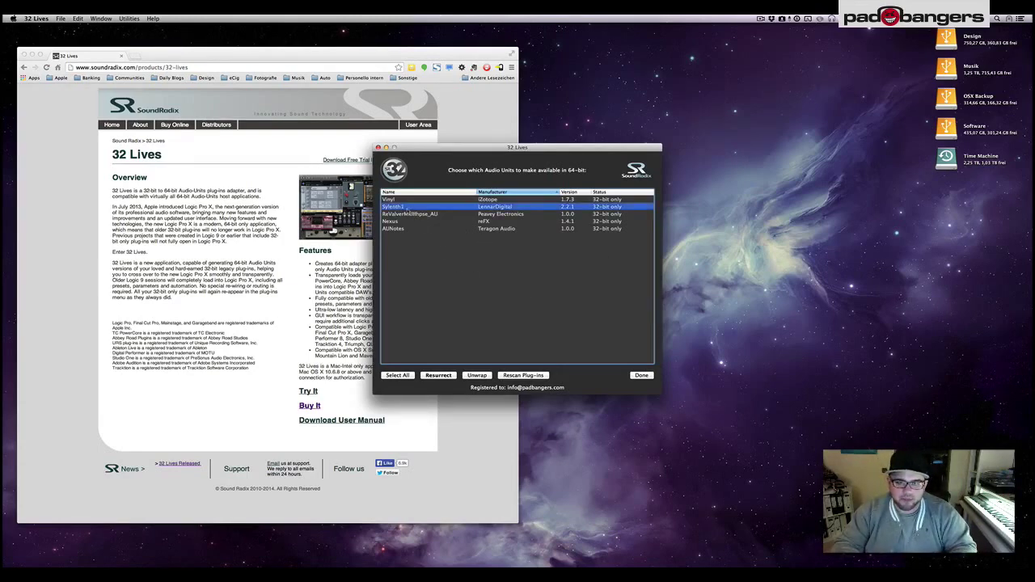
{"action": "left_click", "coordinate": [404, 221], "text": "super"}
{"action": "left_click", "coordinate": [410, 230], "text": "super"}
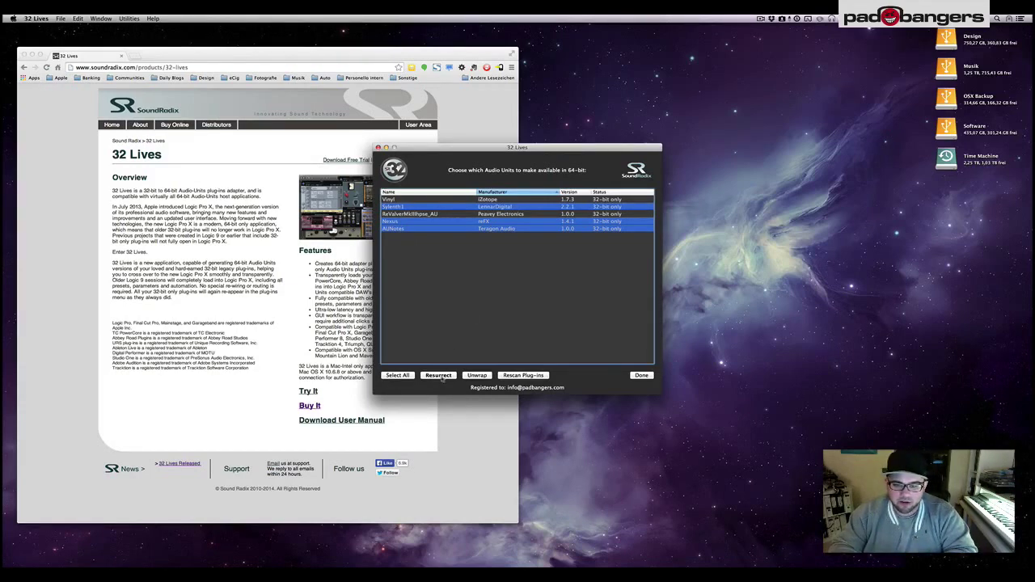
{"action": "left_click", "coordinate": [438, 375]}
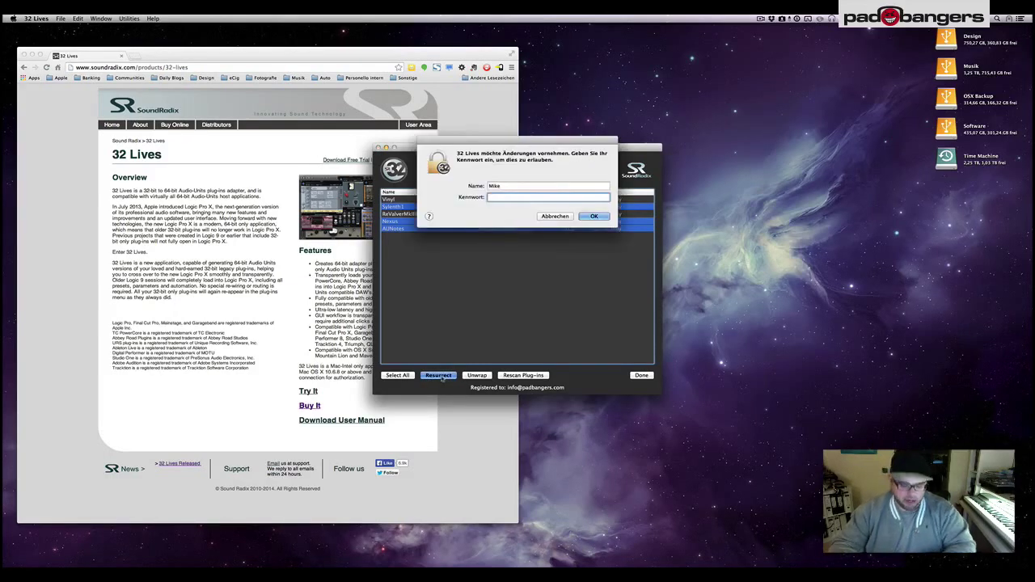
{"action": "type", "text": "•••••••"}
{"action": "key", "text": "Return"}
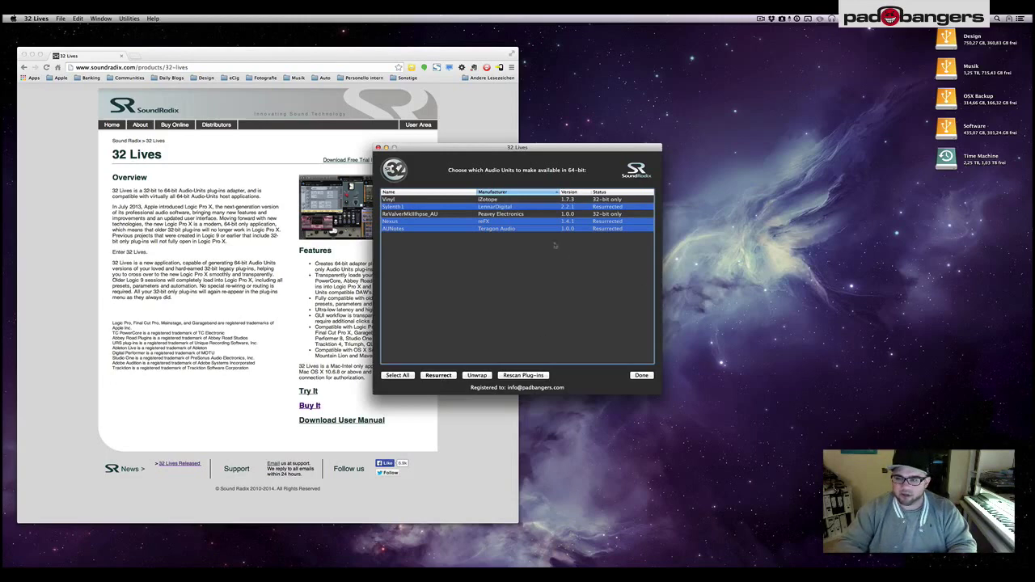
Clear the plug-in selection, move the 32 Lives window clear of the web page, and finish to close it.
{"action": "left_click", "coordinate": [574, 288]}
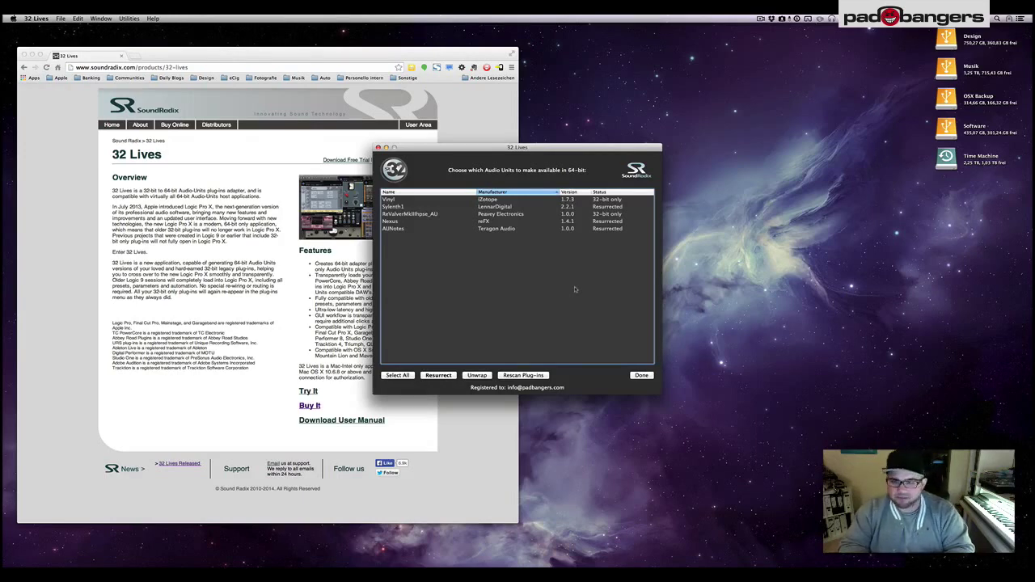
{"action": "left_click_drag", "start_coordinate": [498, 148], "coordinate": [656, 125]}
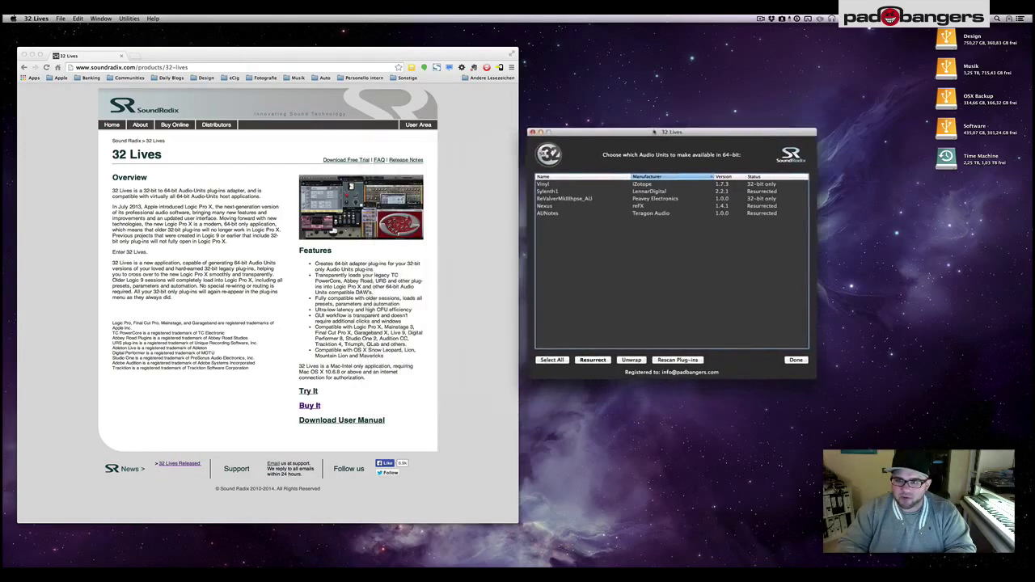
{"action": "left_click", "coordinate": [794, 361]}
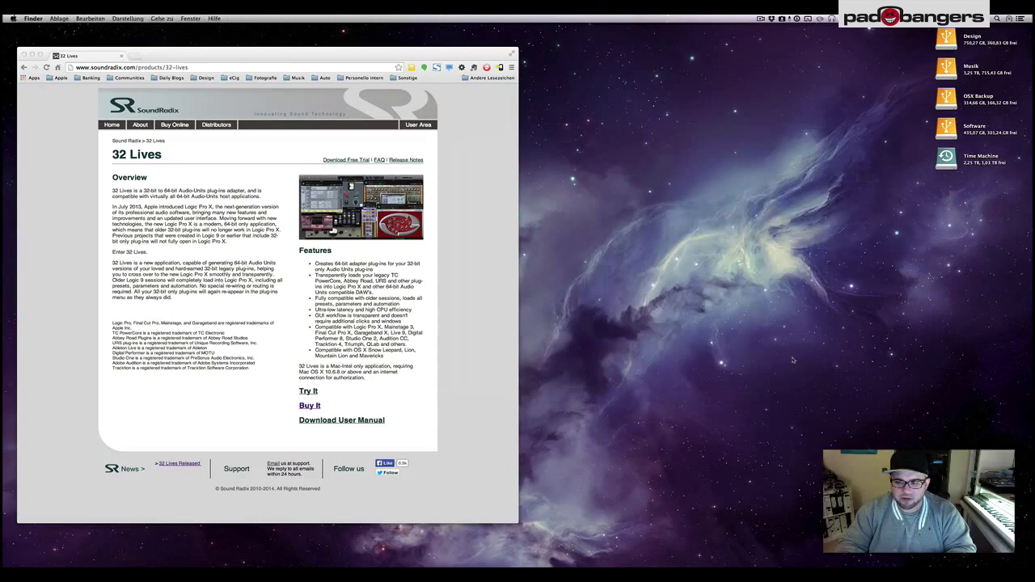
Switch to Studio One and create a new empty song with the default settings.
{"action": "left_click", "coordinate": [715, 550]}
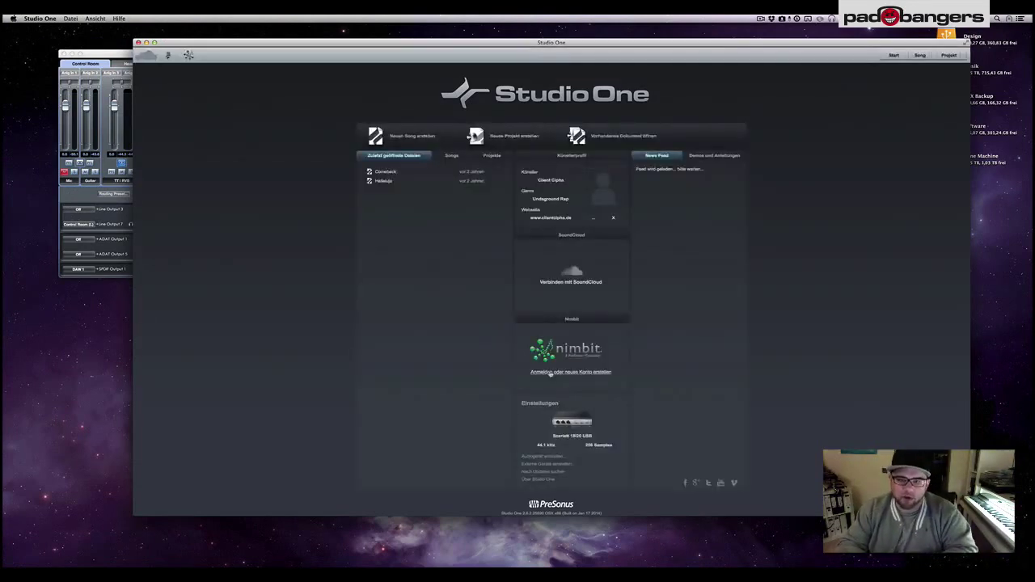
{"action": "left_click", "coordinate": [401, 135]}
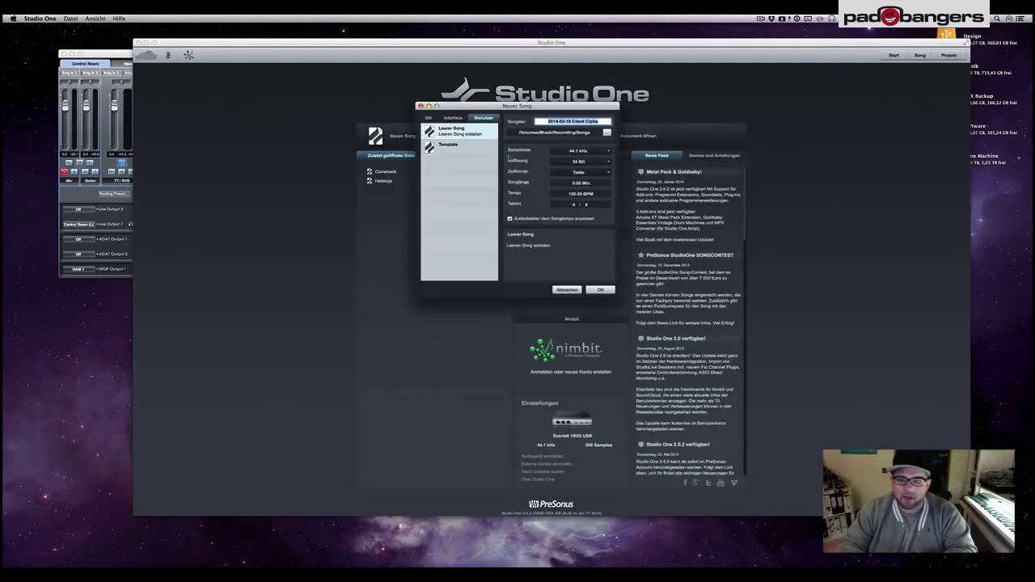
{"action": "left_click", "coordinate": [600, 289]}
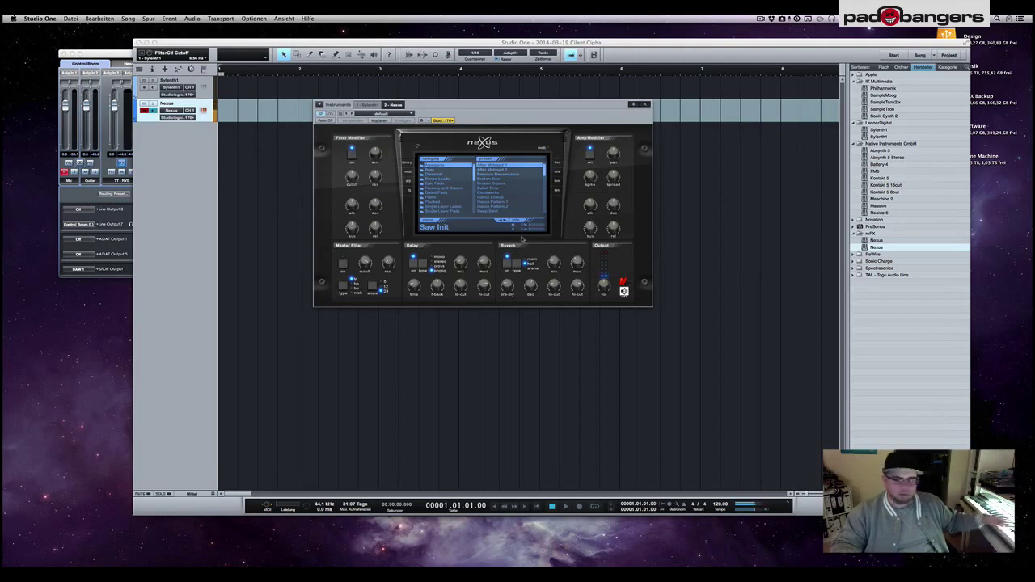
Load the Dance Pattern 2 preset in the Nexus instrument.
{"action": "mouse_move", "coordinate": [584, 228]}
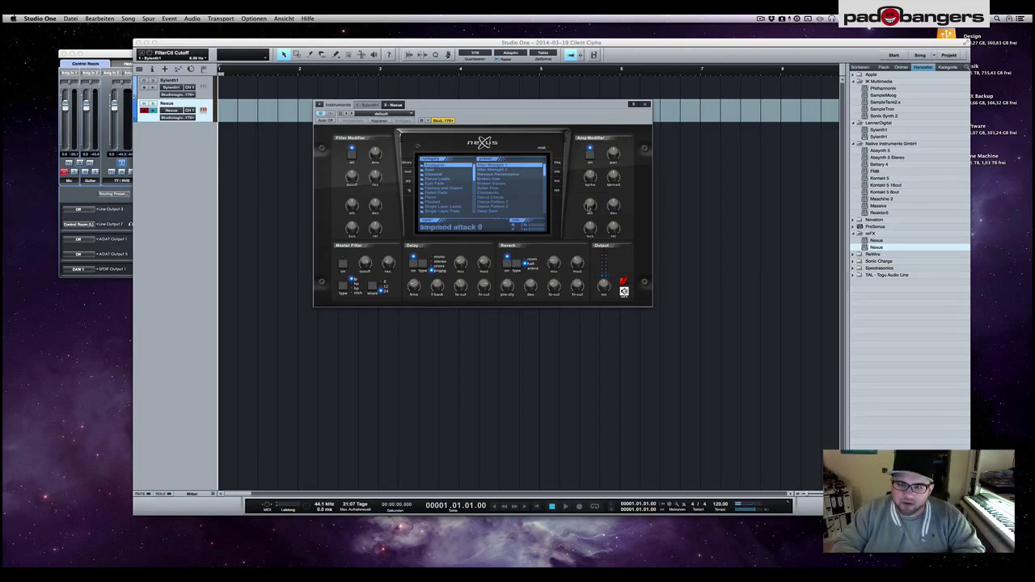
{"action": "mouse_move", "coordinate": [582, 229]}
{"action": "left_mouse_down"}
{"action": "mouse_move", "coordinate": [576, 241]}
{"action": "mouse_move", "coordinate": [579, 177]}
{"action": "mouse_move", "coordinate": [579, 230]}
{"action": "left_mouse_up"}
{"action": "left_click", "coordinate": [483, 207]}
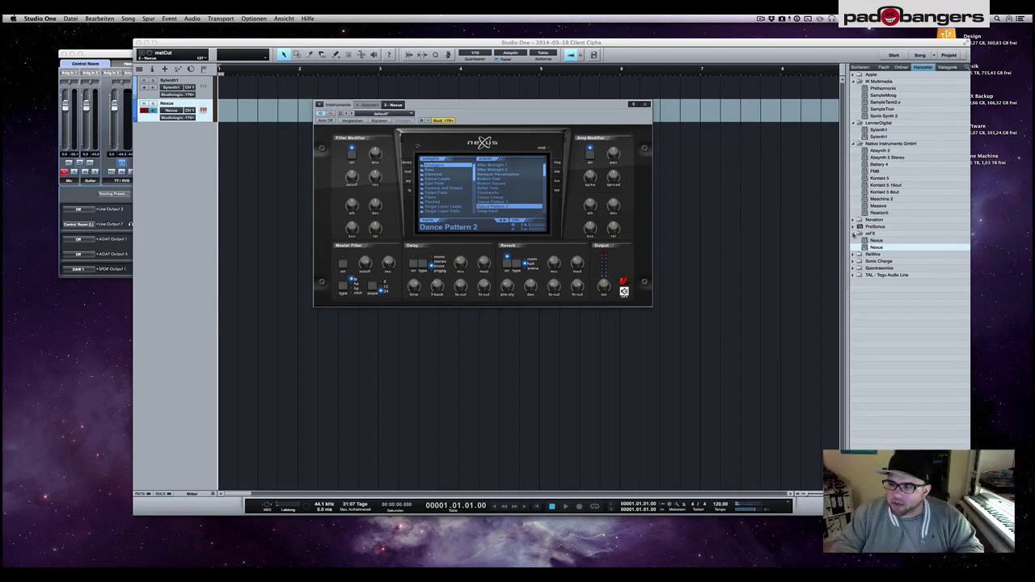
Show the effects list and the mixer, and insert the AUNotes effect on the main output channel.
{"action": "left_click", "coordinate": [853, 235]}
{"action": "key", "text": "F6"}
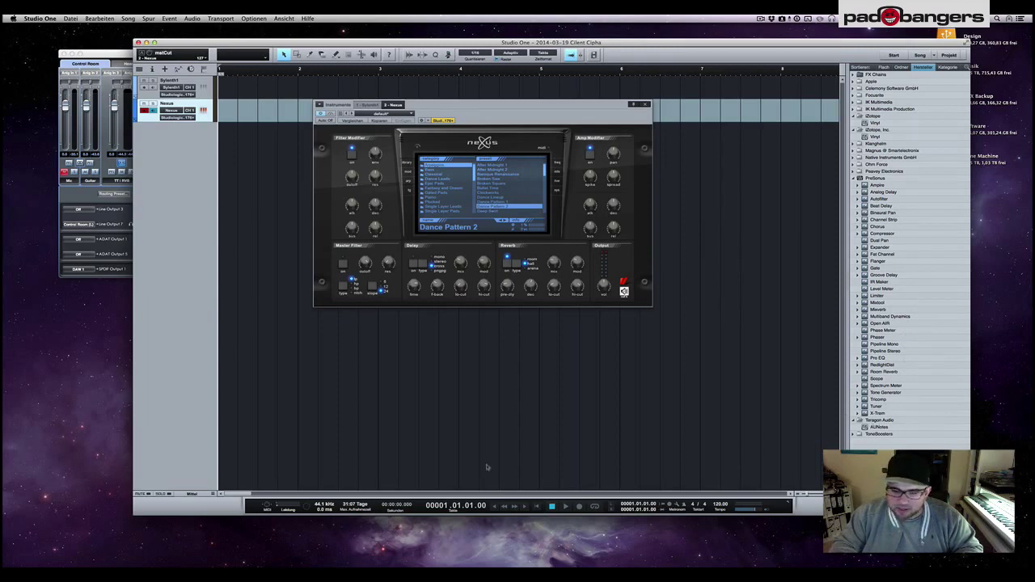
{"action": "key", "text": "F3"}
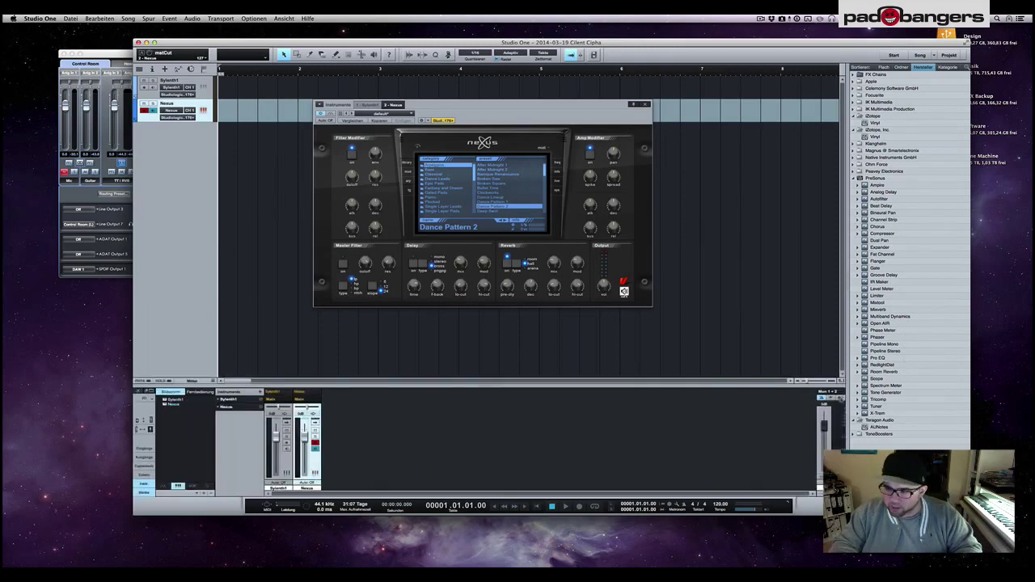
{"action": "left_click_drag", "start_coordinate": [884, 430], "coordinate": [825, 430]}
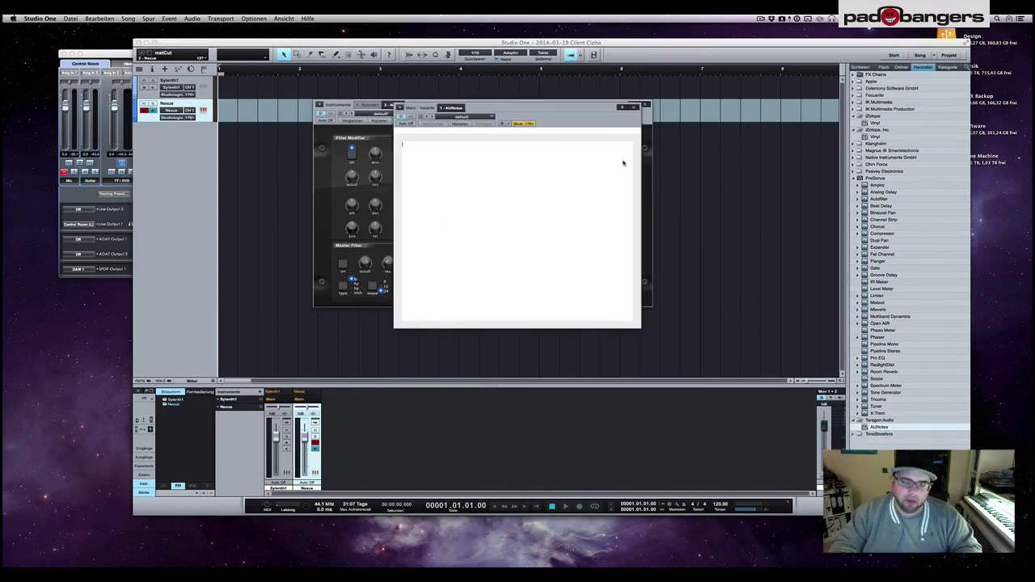
Write "- remove reverb from lead voice" and "- add echo to backing vocals" on separate lines in AUNotes, and close both plug-in windows.
{"action": "type", "text": "-"}
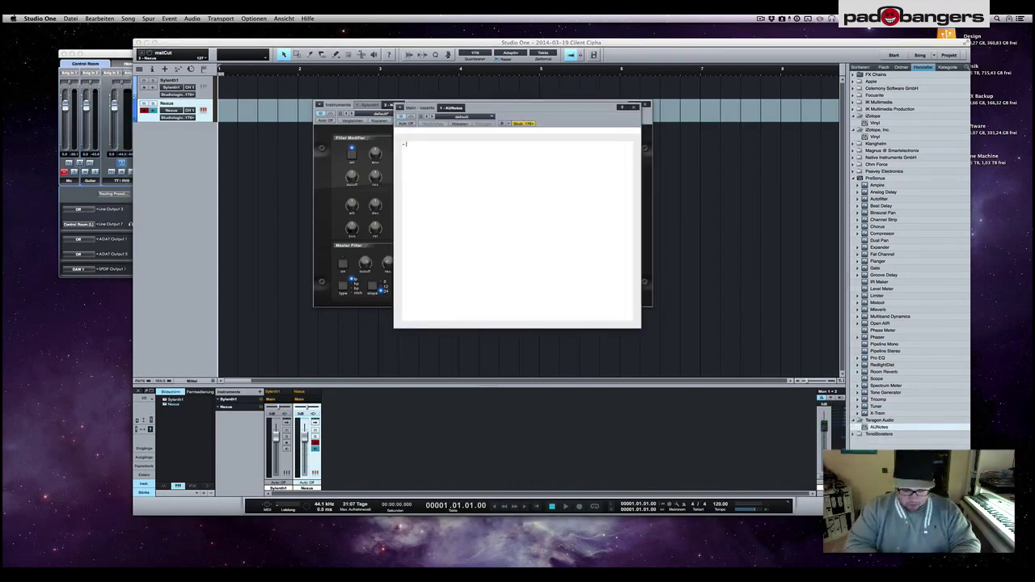
{"action": "type", "text": " remove reverb"}
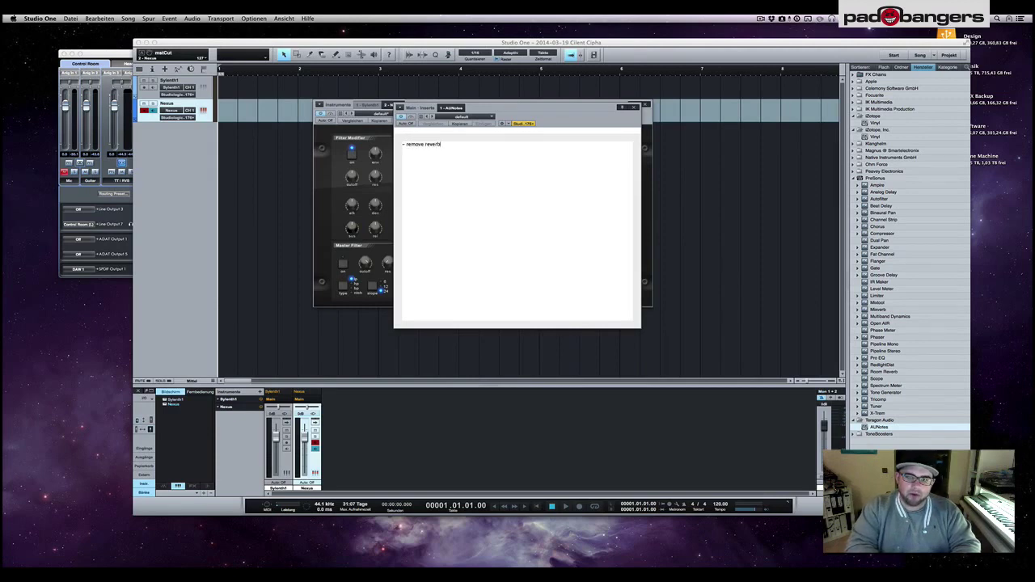
{"action": "type", "text": " from lead"}
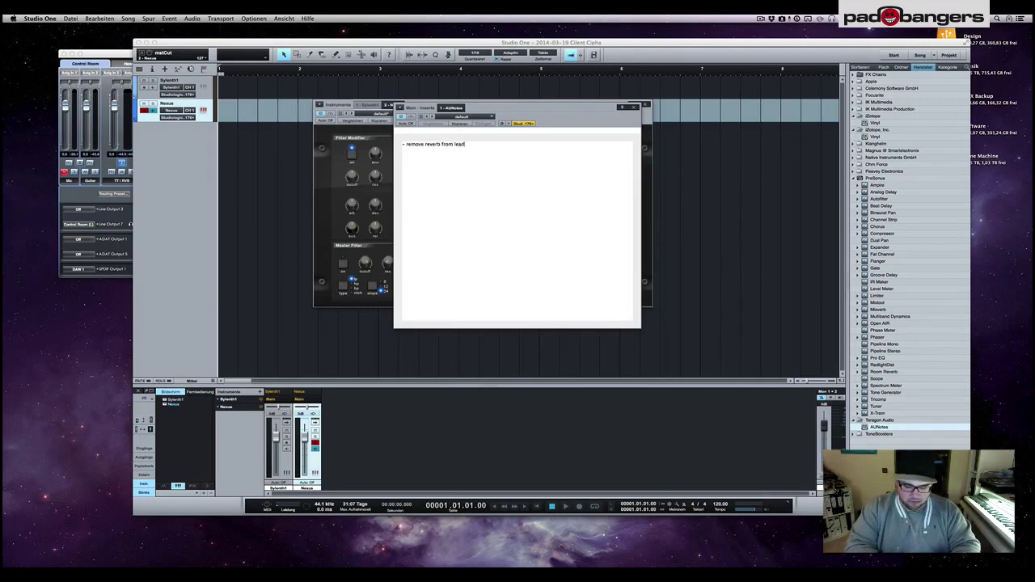
{"action": "type", "text": " voice "}
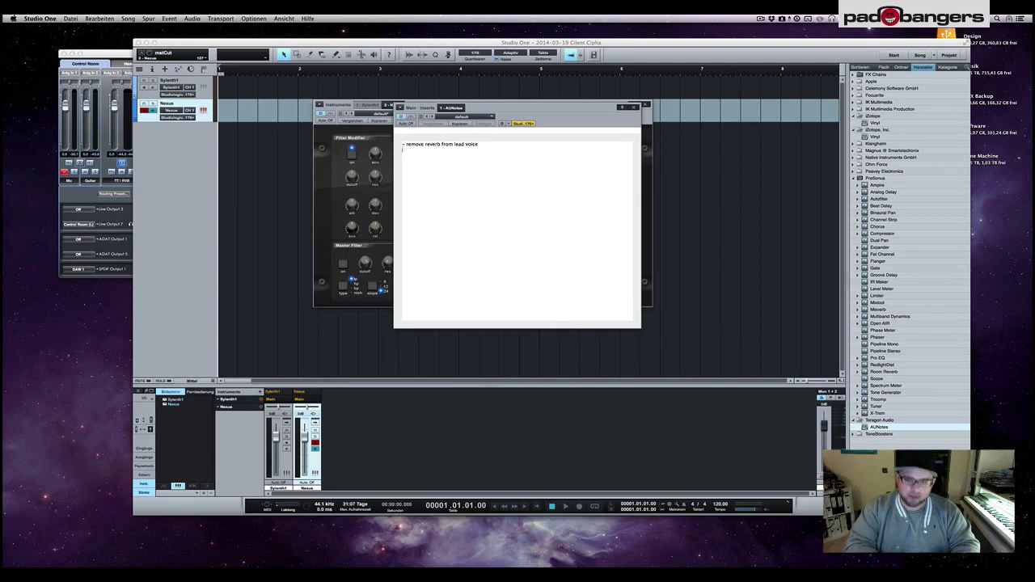
{"action": "type", "text": "- add echo to"}
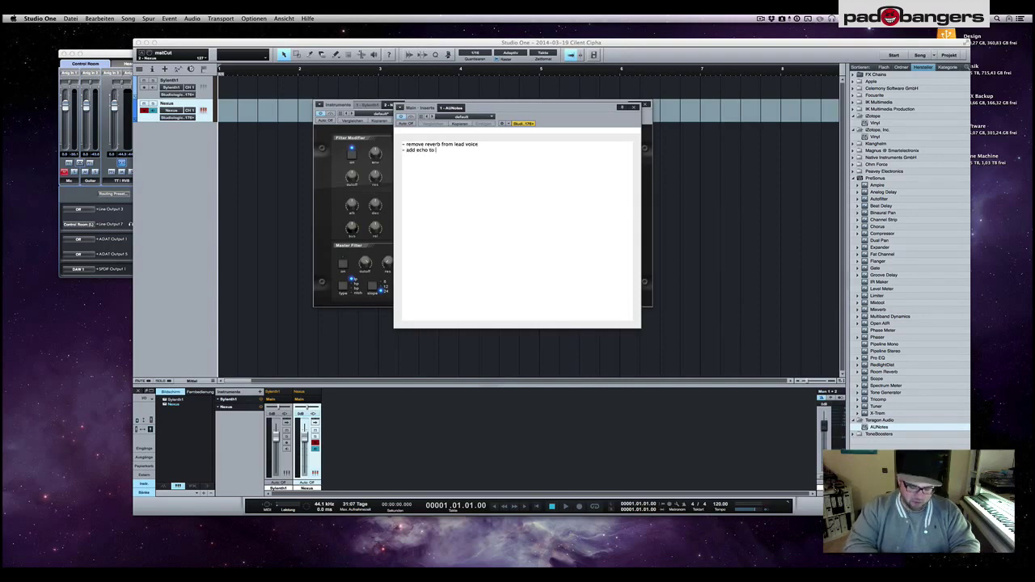
{"action": "type", "text": " backing v"}
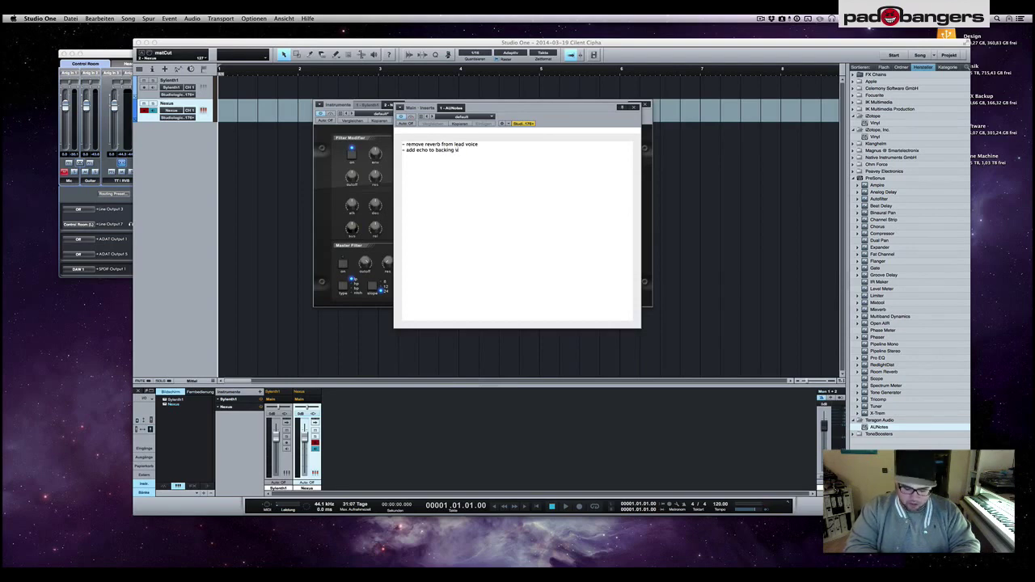
{"action": "key", "text": "Return"}
{"action": "key", "text": "Return"}
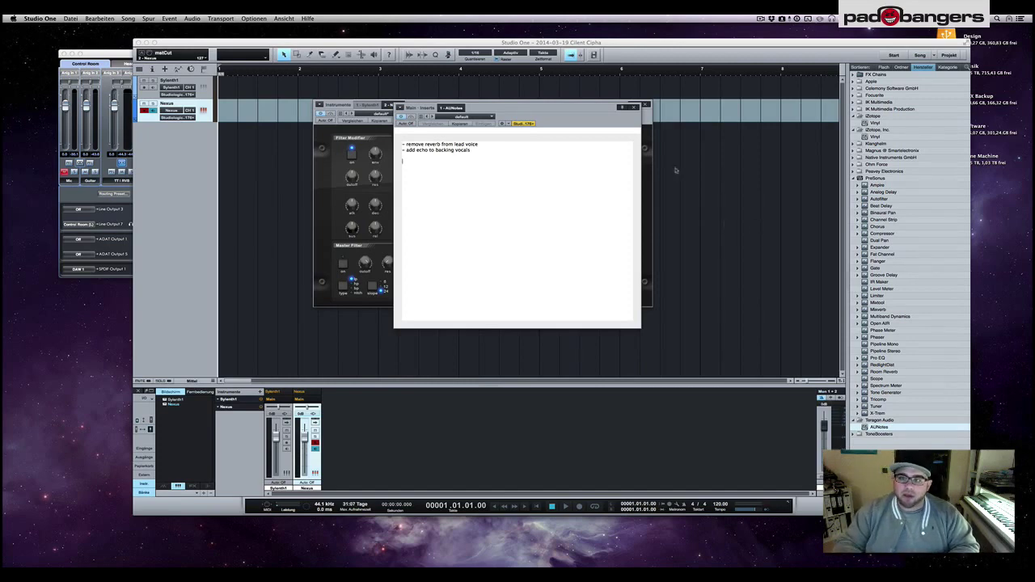
{"action": "left_click", "coordinate": [636, 108]}
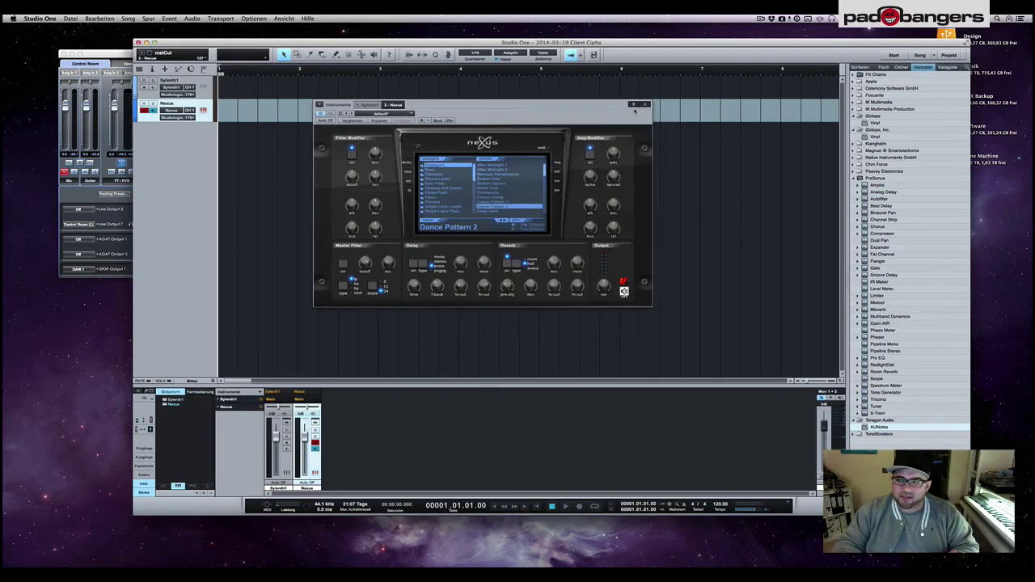
{"action": "left_click", "coordinate": [645, 104]}
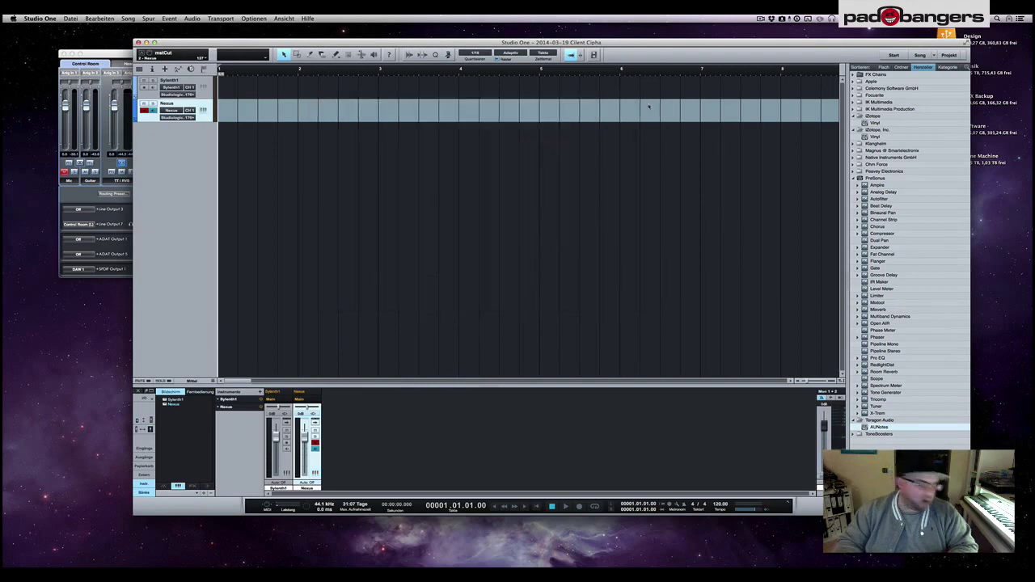